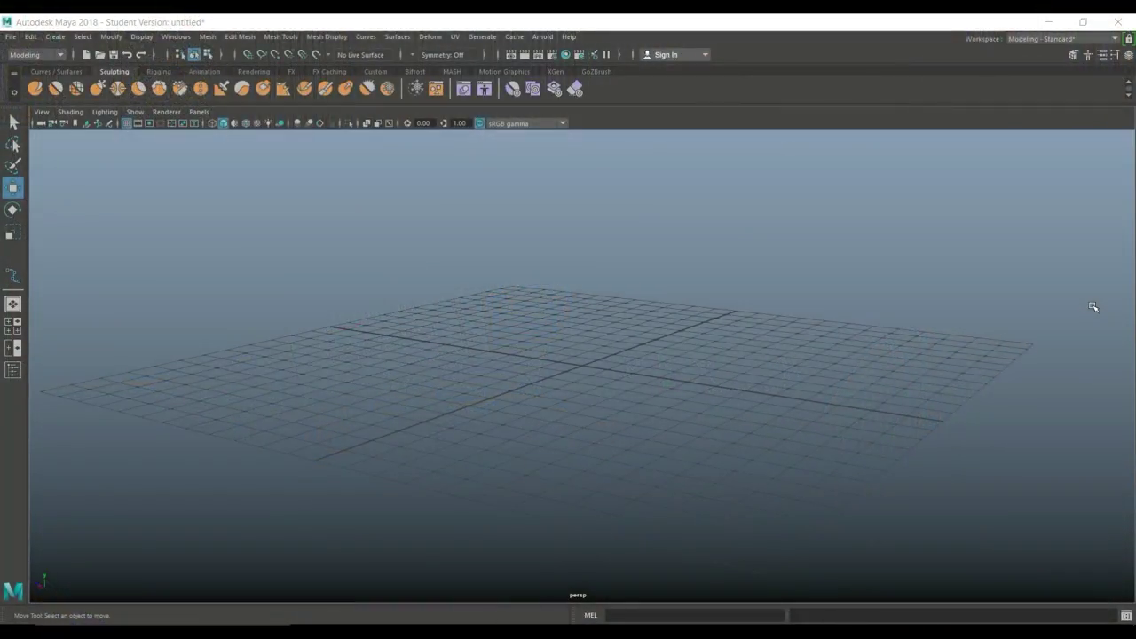
- Start a grid-snapped EP curve in the top view at the origin, outlining a rounded loop about 2 cm wide
click(55, 38)
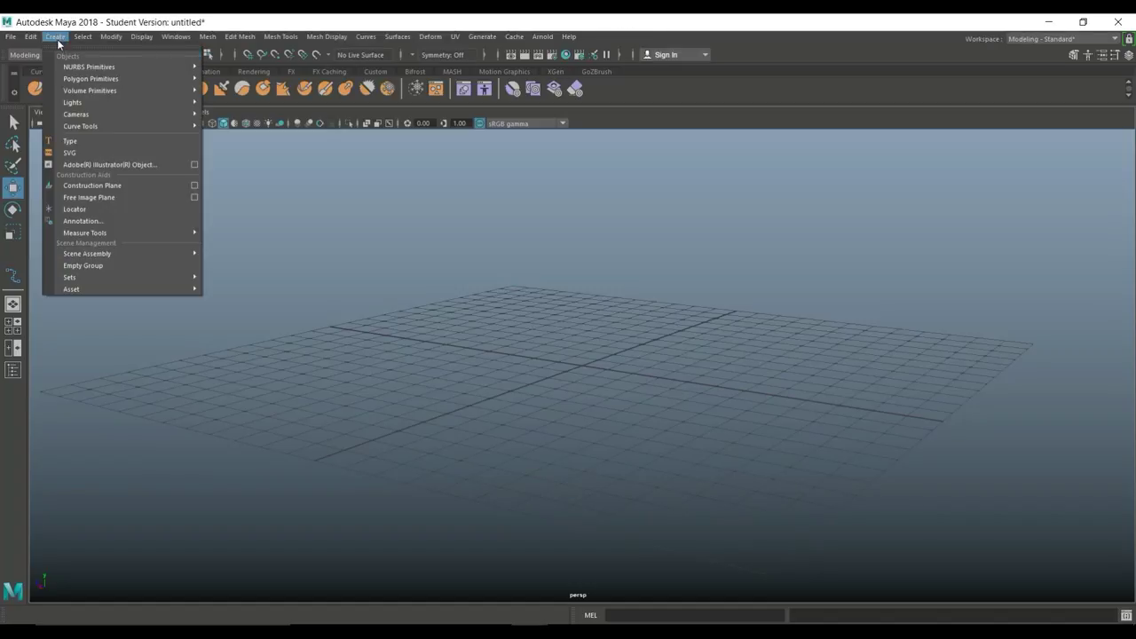
mouse_move(142, 126)
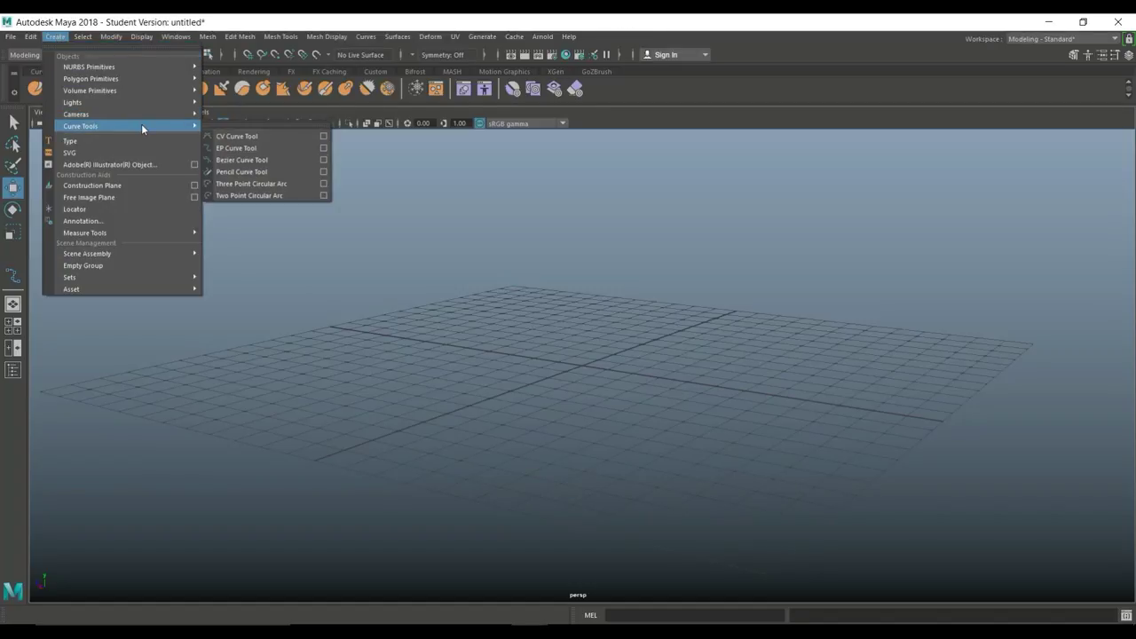
click(263, 148)
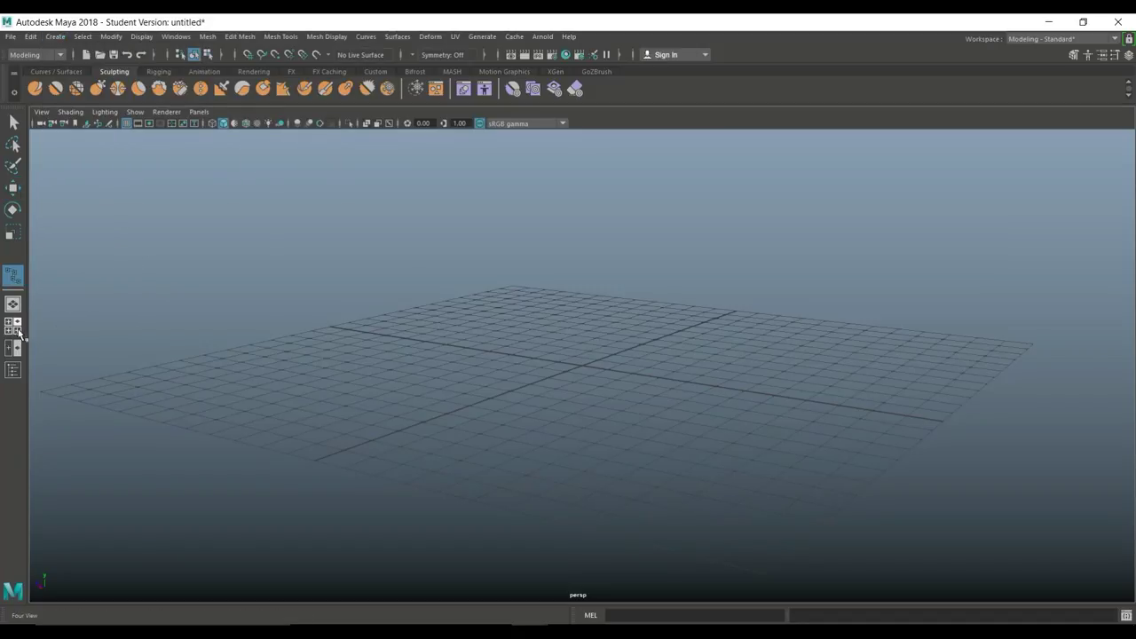
click(13, 326)
key(space)
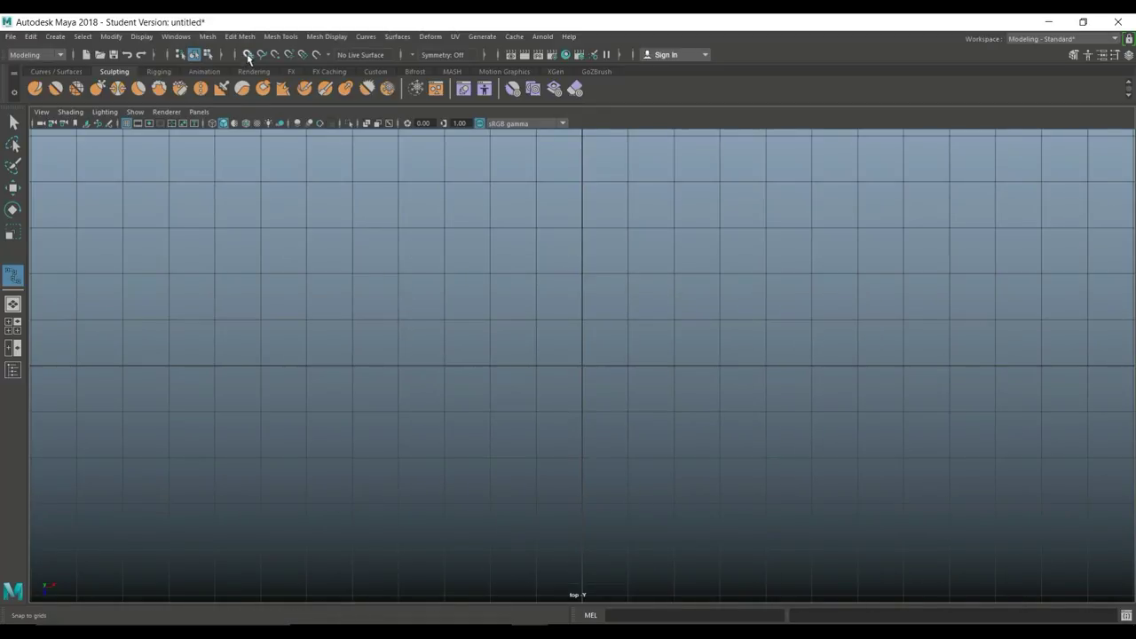
scroll(563, 408, down, 5)
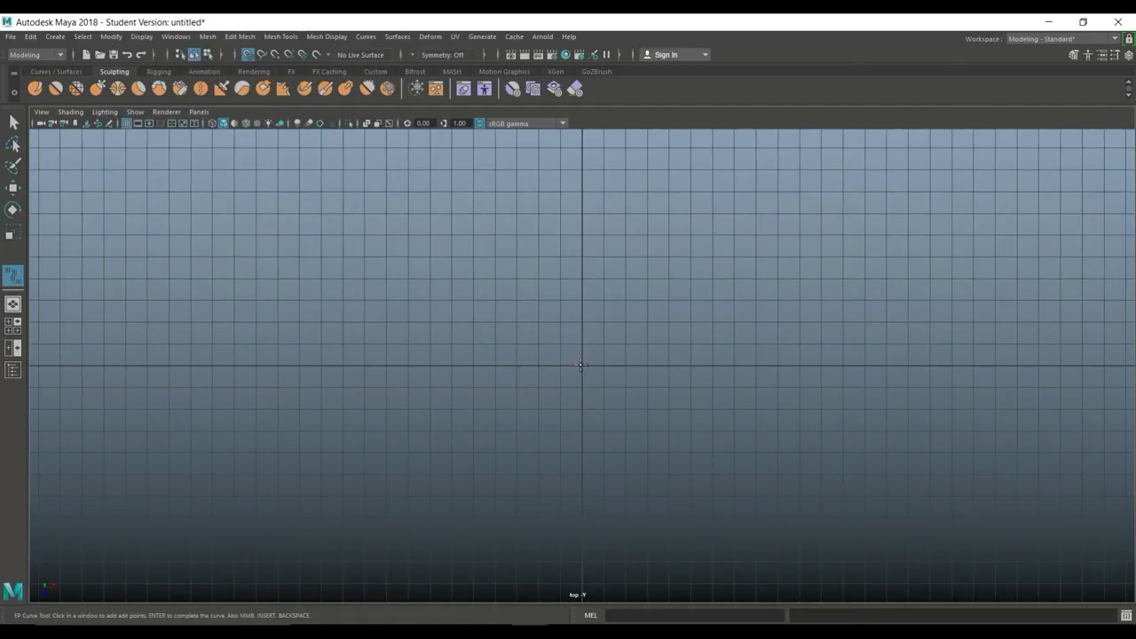
click(582, 364)
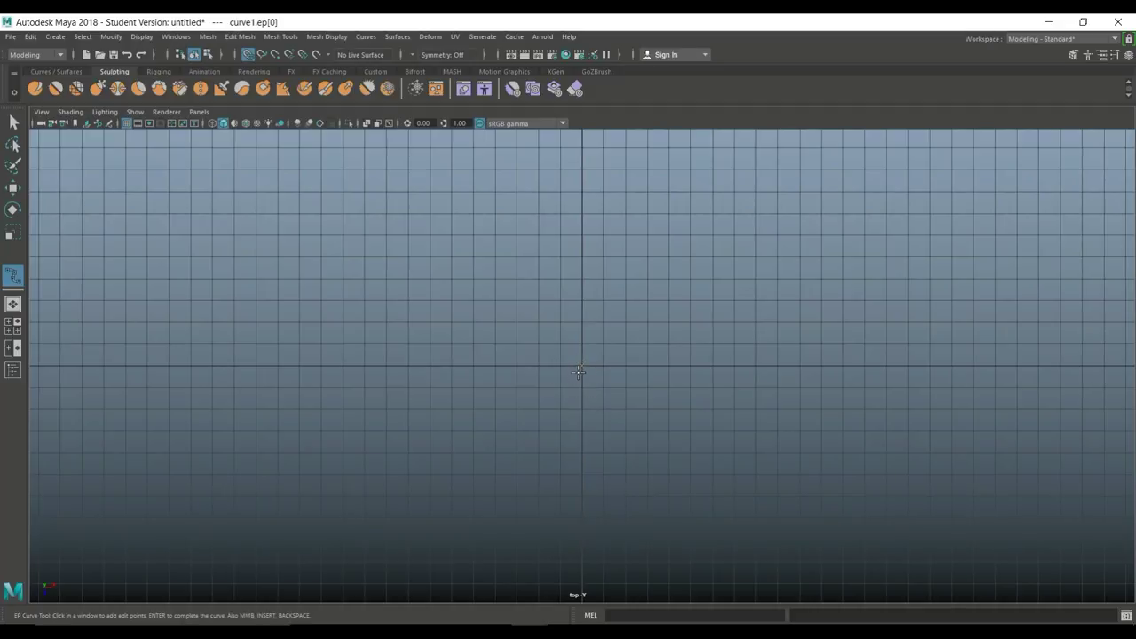
click(625, 365)
click(628, 407)
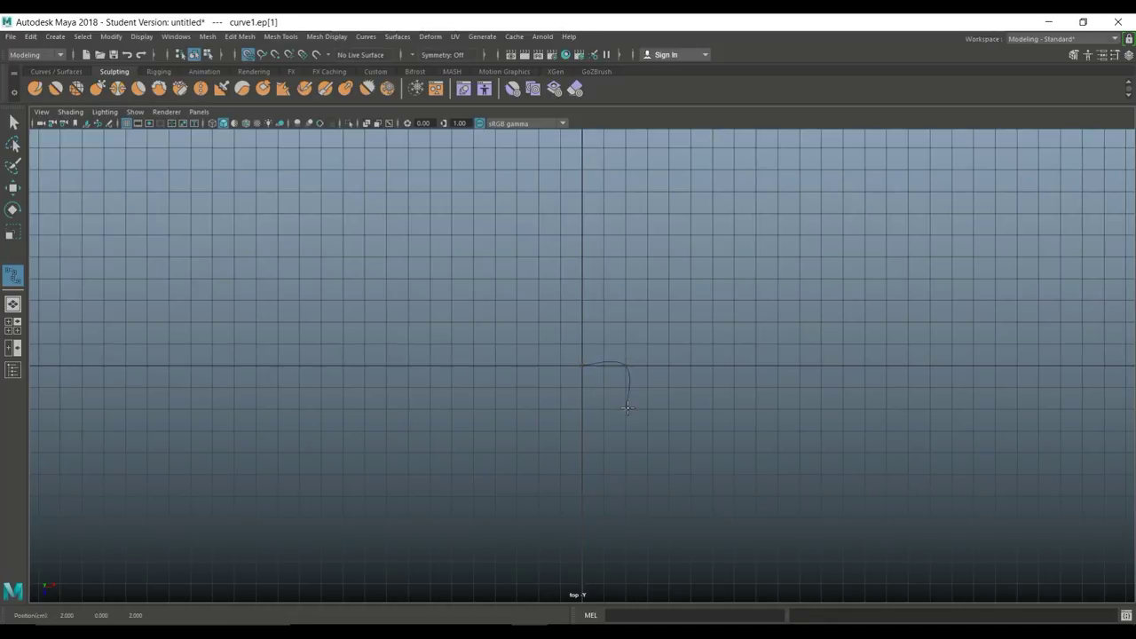
click(583, 409)
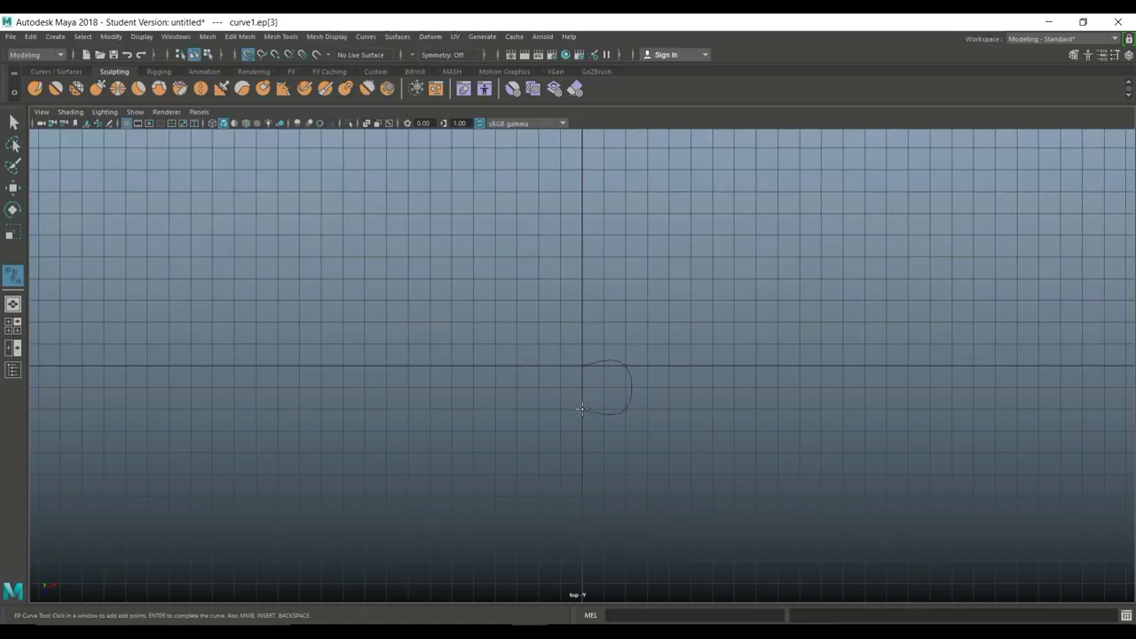
- Continue the EP curve down along the Z axis with irregular wavy folds and finish it
click(579, 452)
click(626, 495)
click(667, 495)
click(691, 495)
click(693, 511)
click(669, 518)
click(626, 519)
click(646, 539)
click(599, 562)
scroll(558, 583, down, 2)
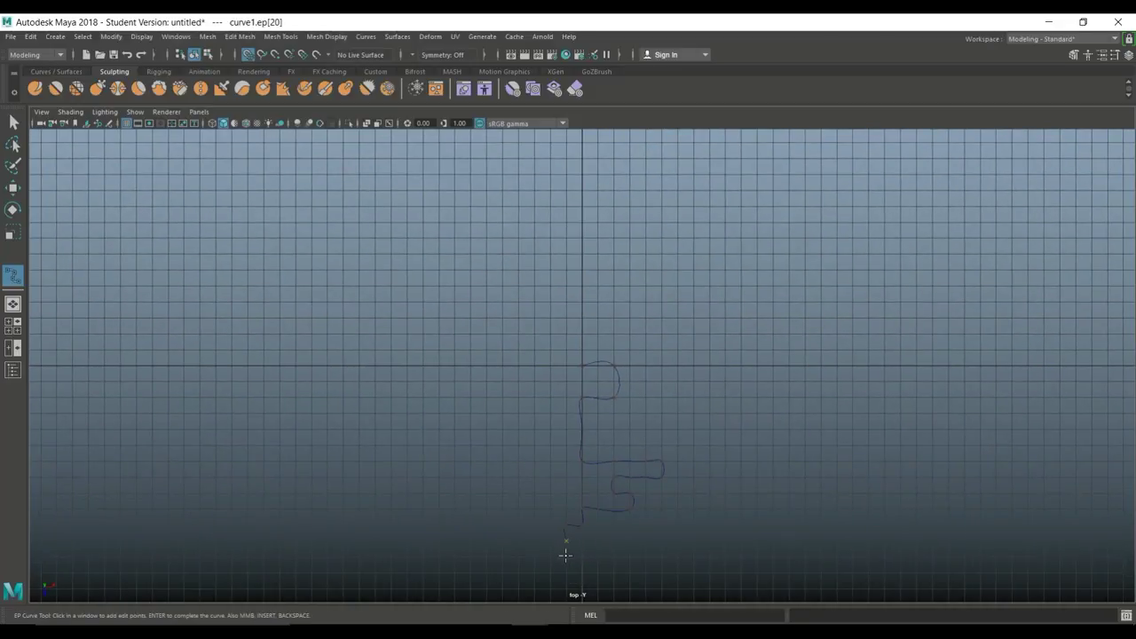
key(w)
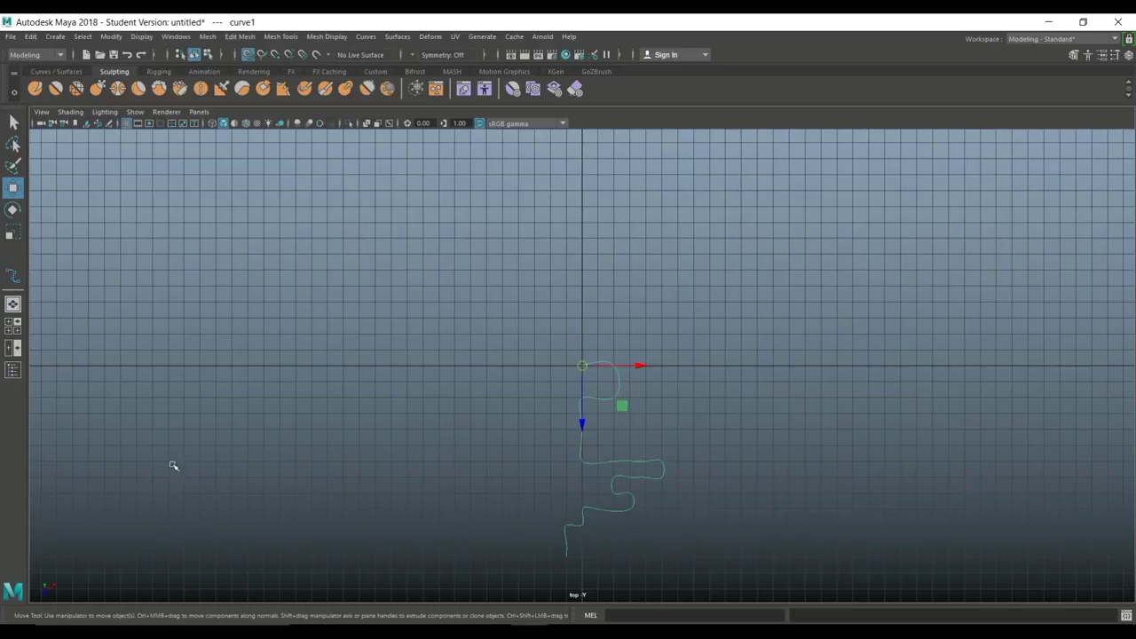
- Duplicate the wavy curve in the perspective view and move the copy straight up, high above the original, without grid snapping
click(12, 326)
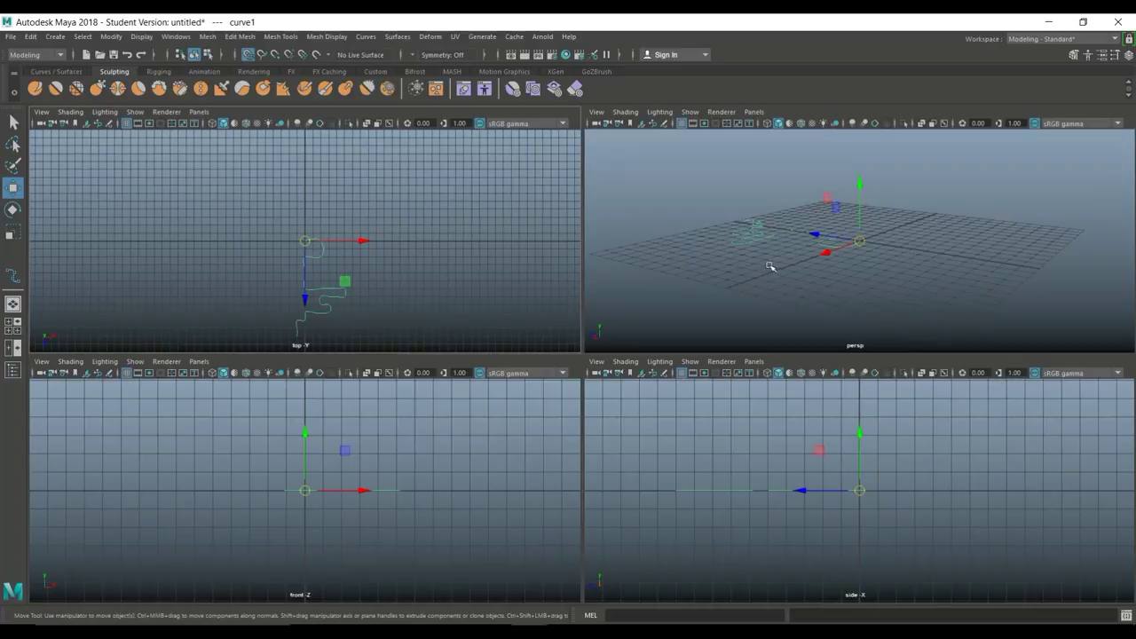
key(space)
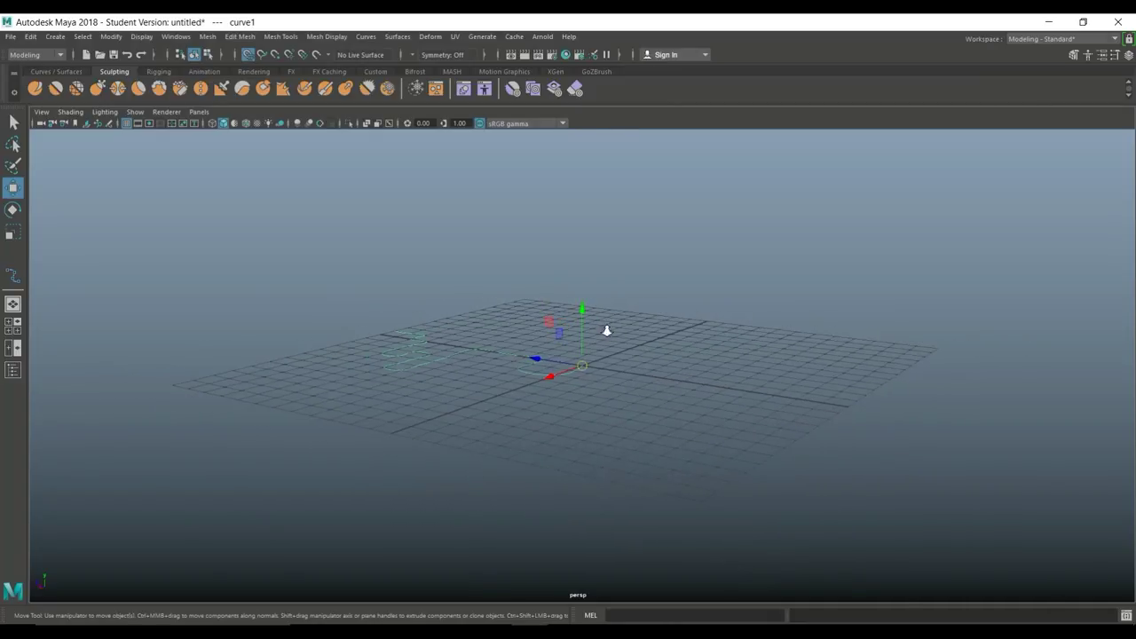
alt+drag(512, 387, 828, 450)
alt+right_drag(786, 439, 848, 485)
alt+drag(848, 485, 819, 481)
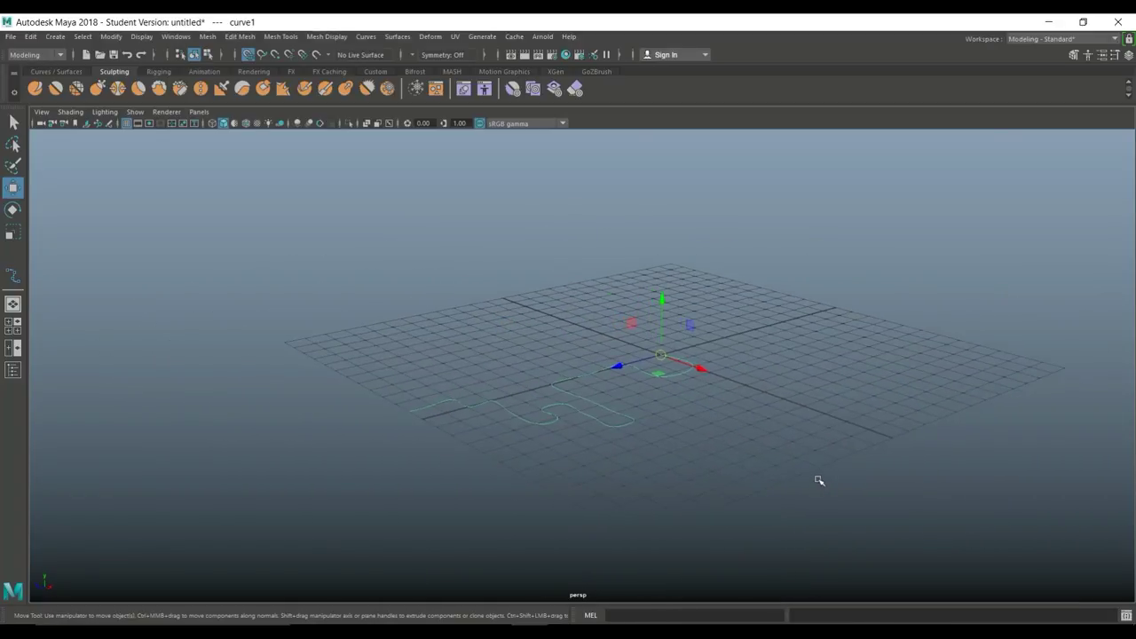
key(ctrl+d)
alt+right_drag(849, 408, 629, 376)
scroll(627, 376, down, 3)
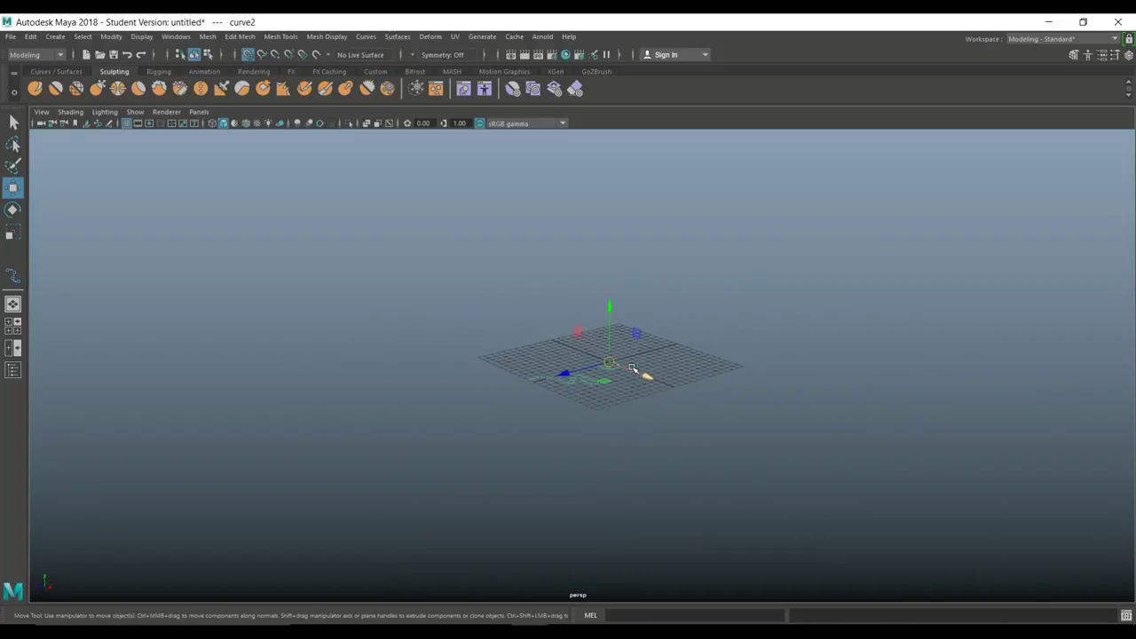
drag(605, 321, 599, 165)
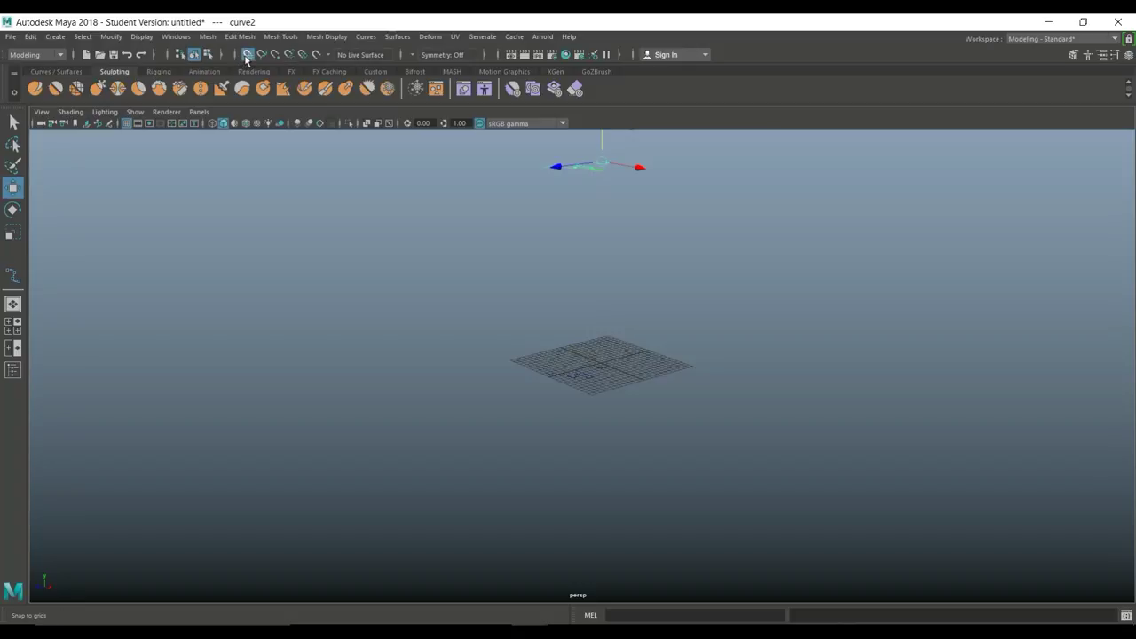
drag(598, 141, 601, 151)
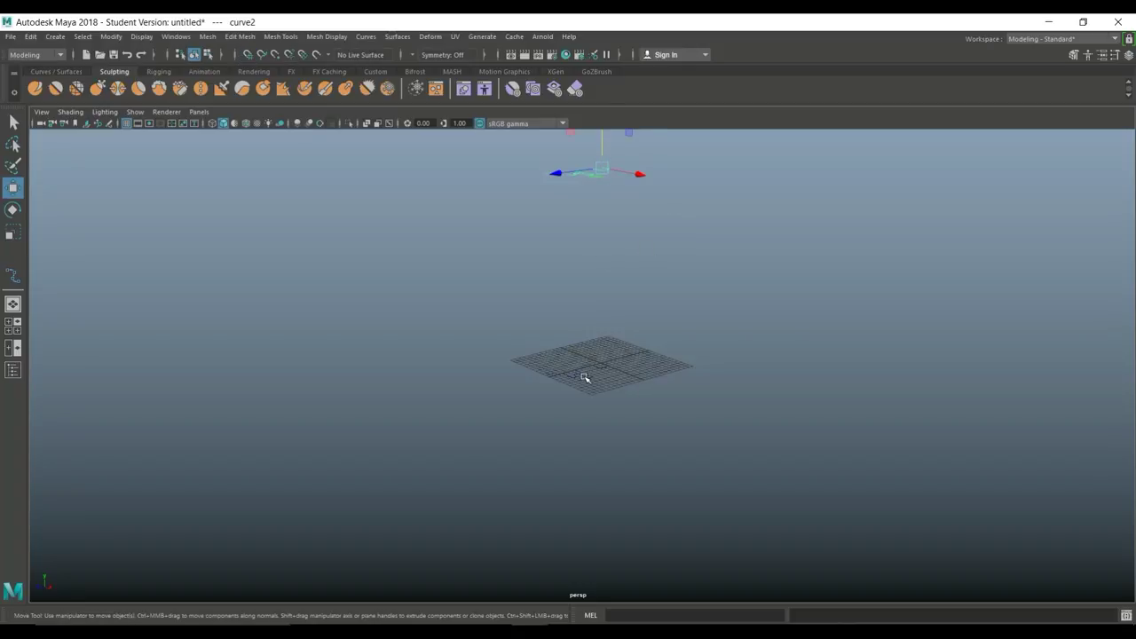
- Loft a NURBS surface between the two curves with uniform parameterization, cubic degree and 1 section span
click(584, 376)
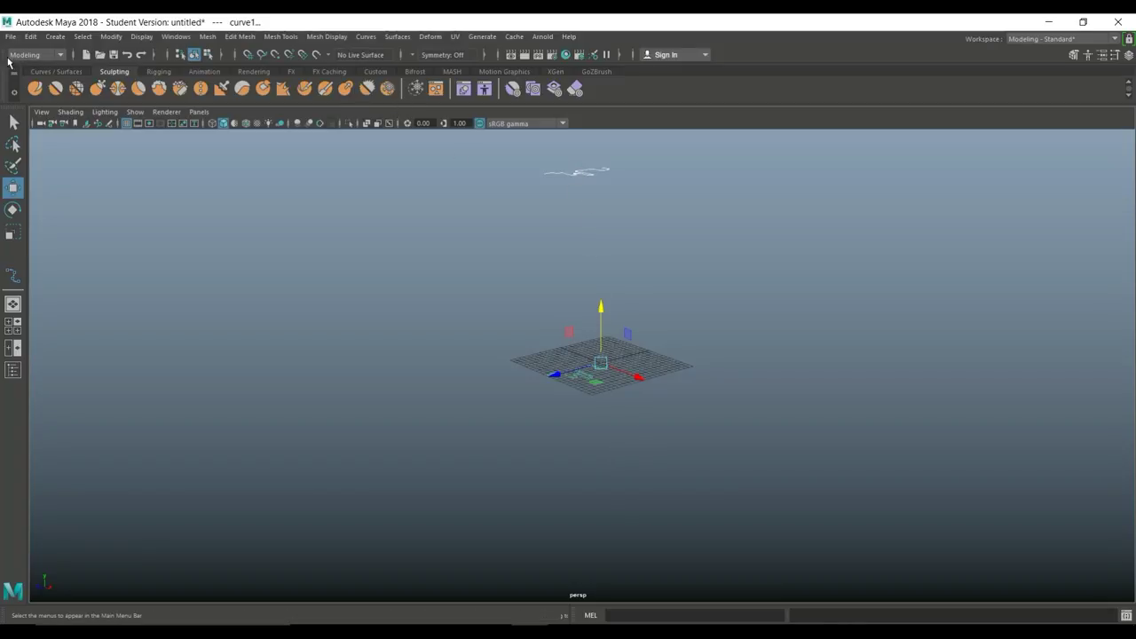
click(396, 36)
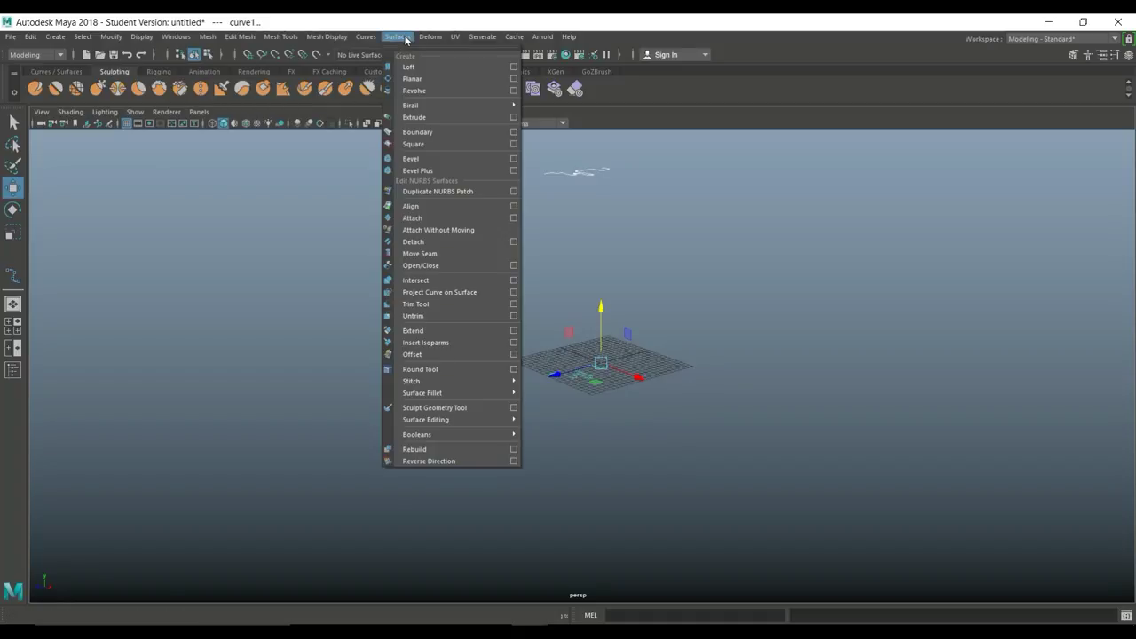
click(513, 66)
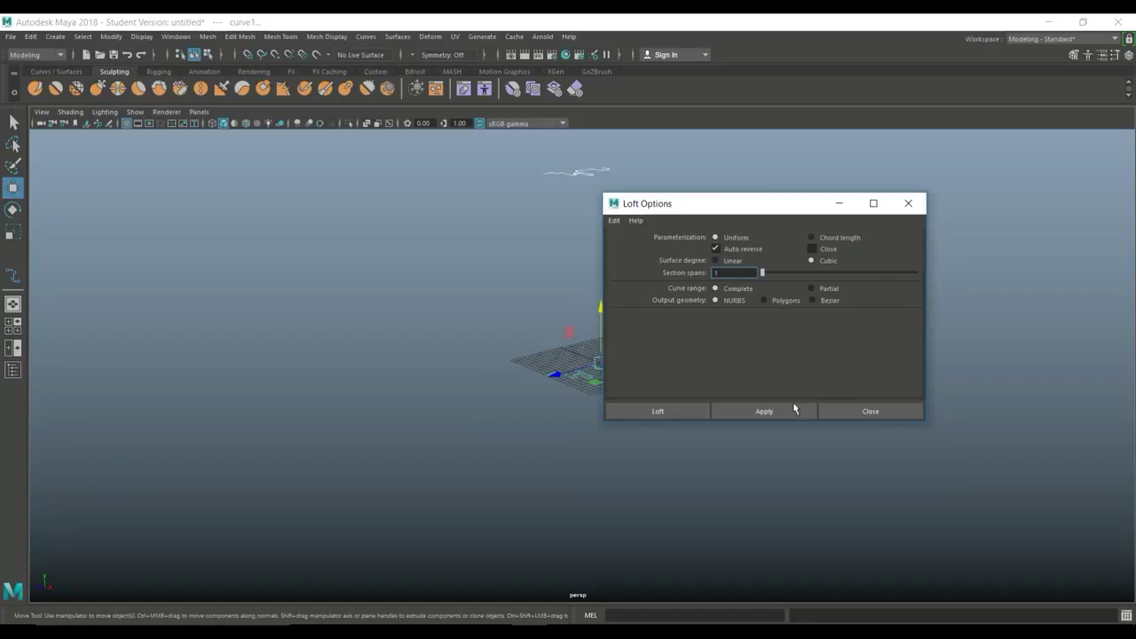
click(681, 412)
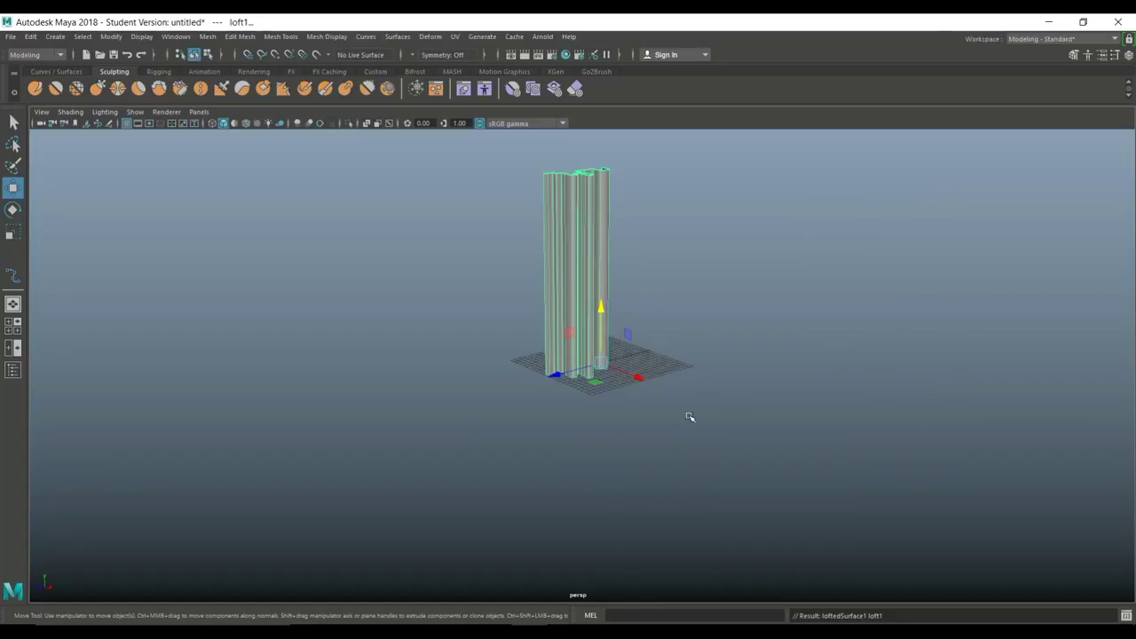
- Convert the lofted surface to a polygon mesh with quads, the Standard fit method and a chord height ratio of 0.9
scroll(700, 418, up, 5)
alt+drag(737, 408, 712, 515)
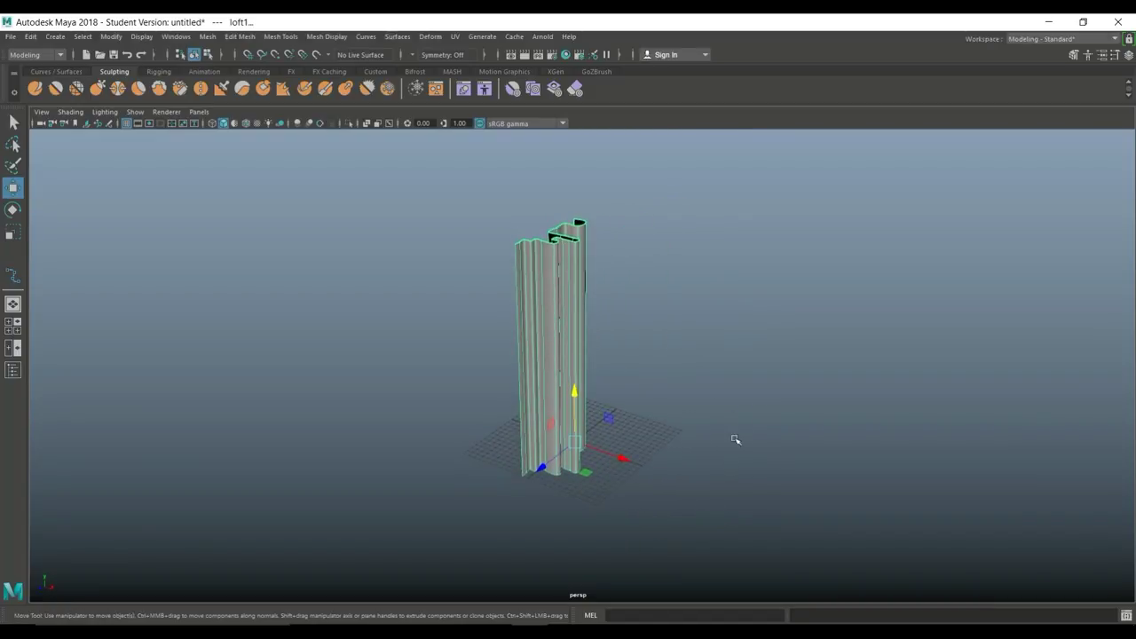
click(756, 387)
click(559, 331)
click(113, 36)
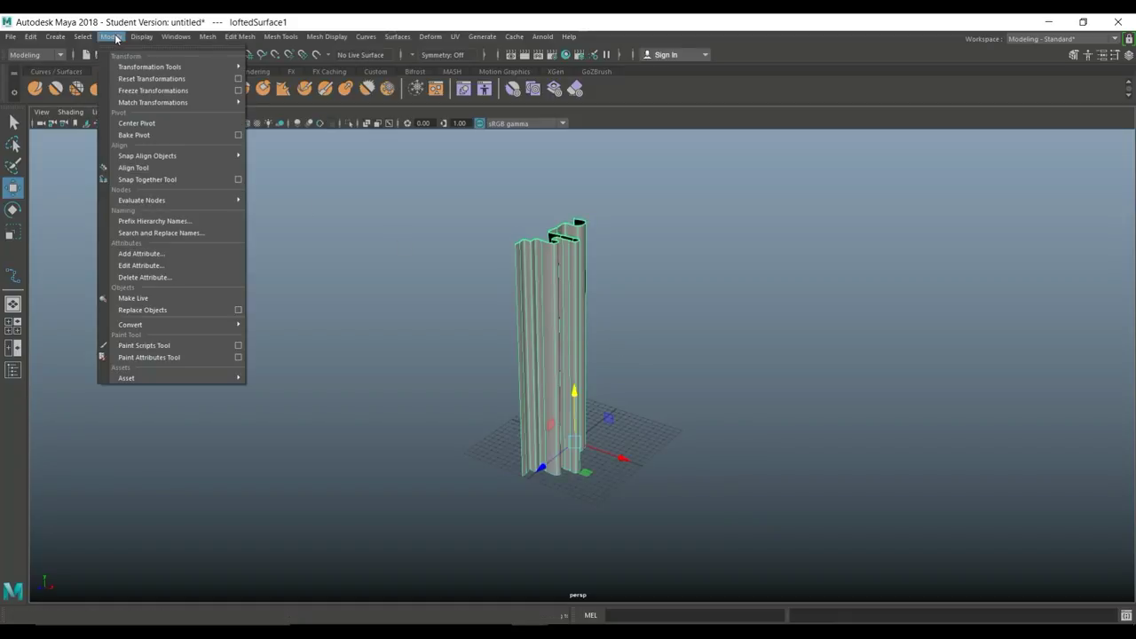
mouse_move(189, 325)
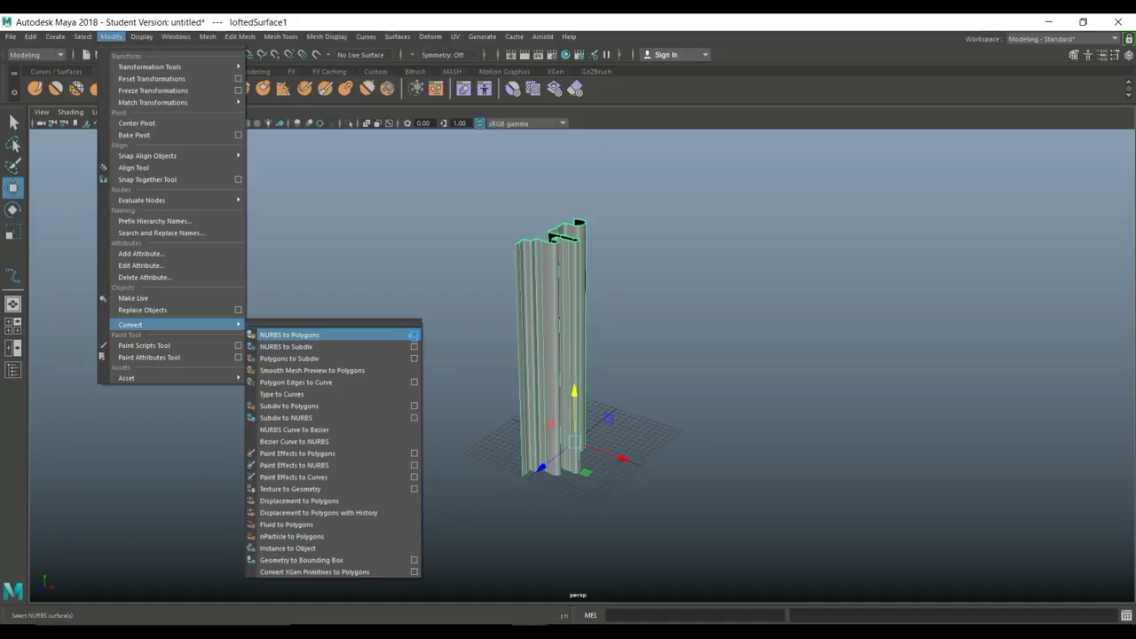
click(414, 335)
drag(794, 207, 875, 207)
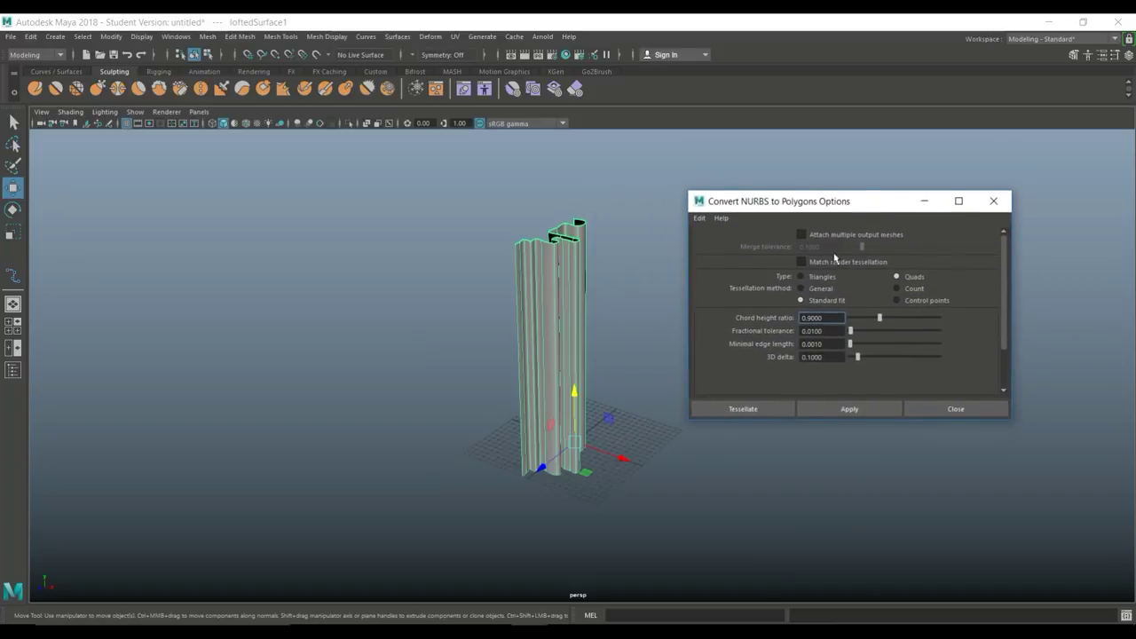
click(859, 413)
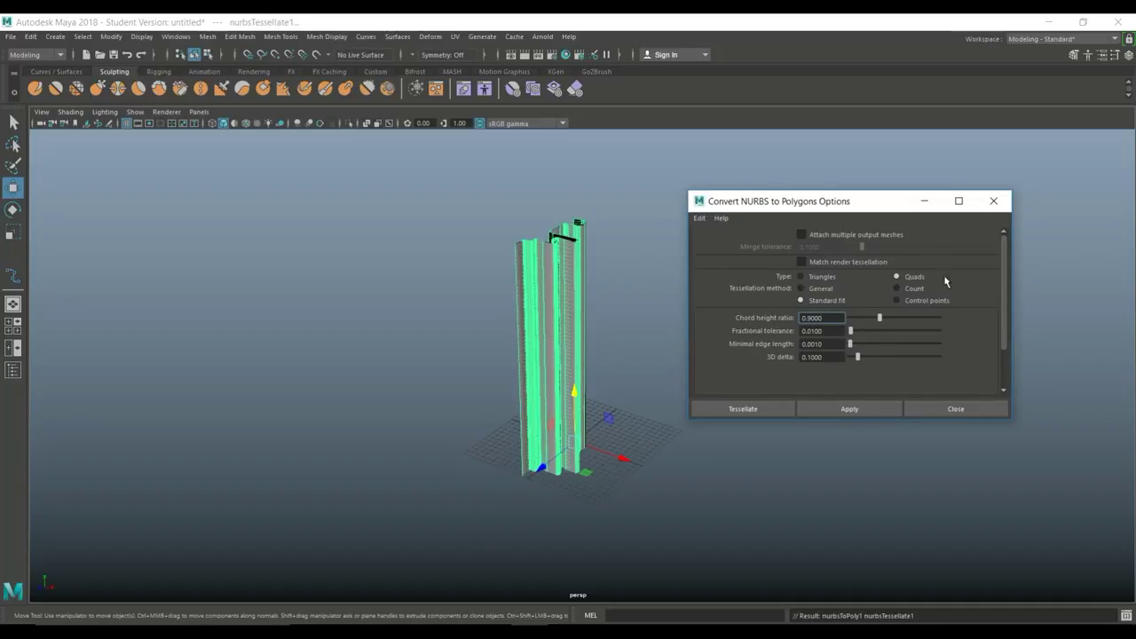
click(923, 204)
- Move the polygon mesh along the X axis, clear of the original lofted surface
scroll(761, 344, up, 2)
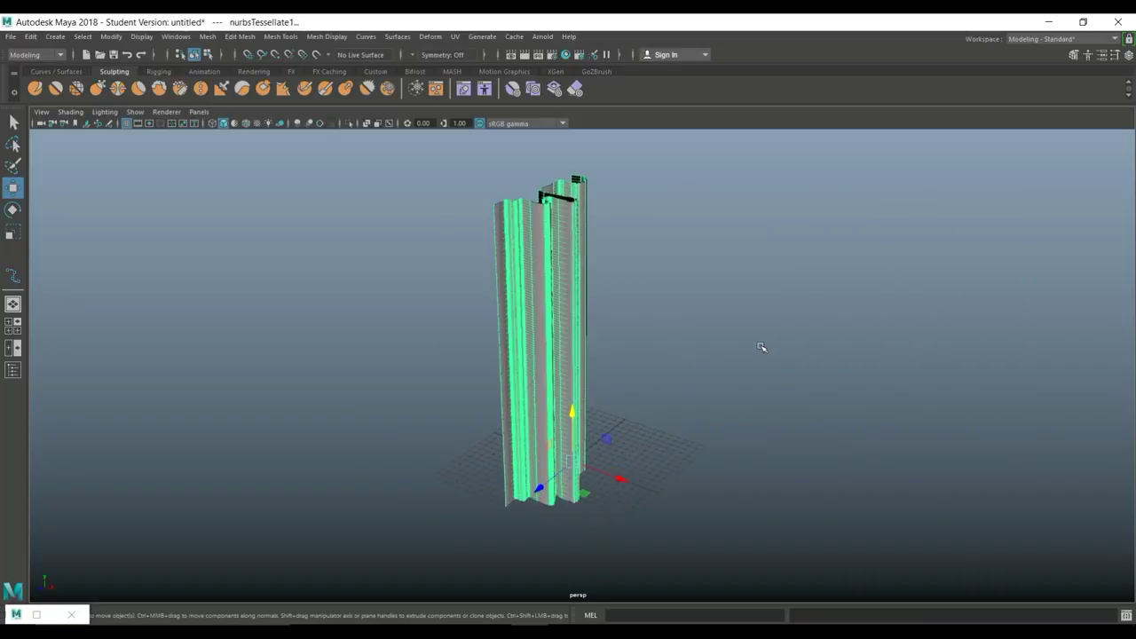
alt+drag(701, 375, 766, 395)
drag(642, 449, 475, 424)
click(561, 296)
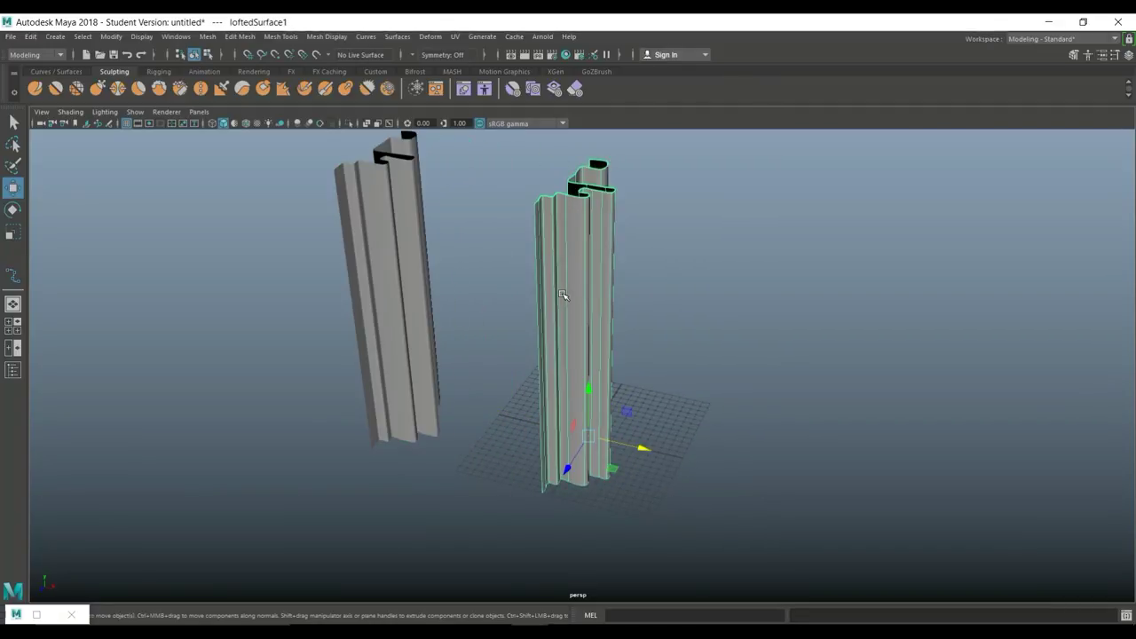
click(389, 249)
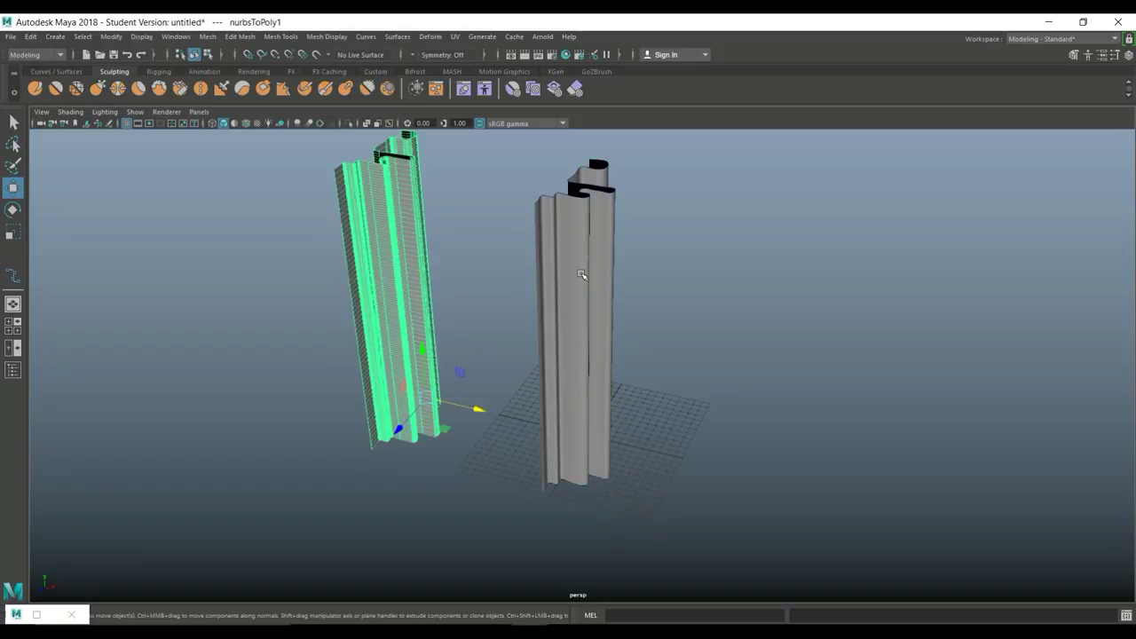
- Delete the original lofted NURBS surface and both wavy curves, keeping only the polygon mesh
click(582, 275)
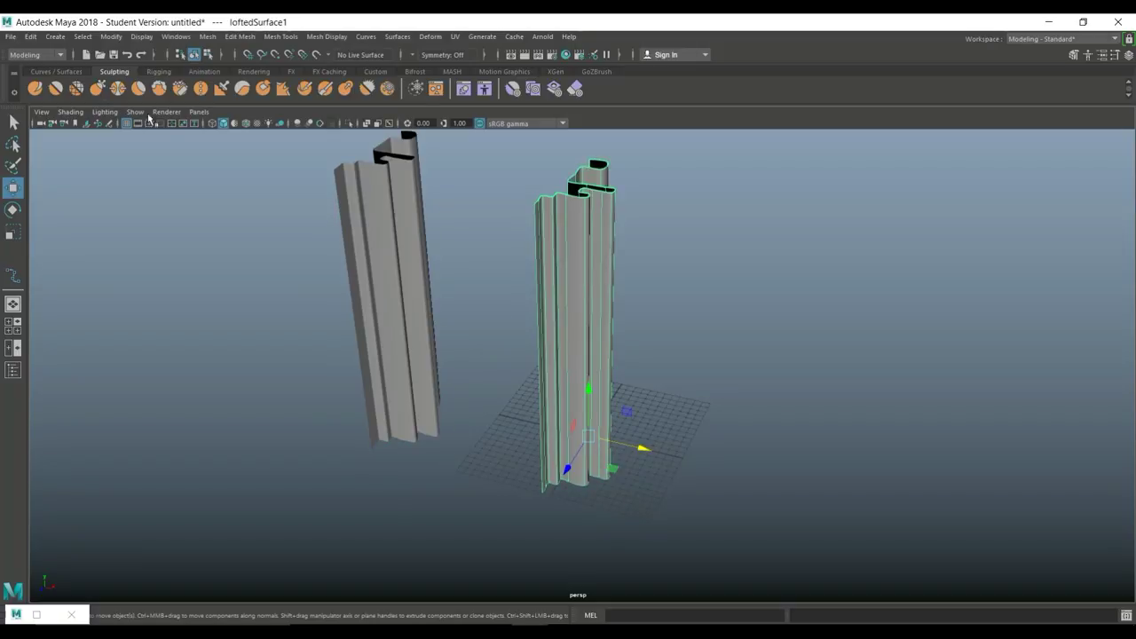
click(31, 36)
mouse_move(132, 176)
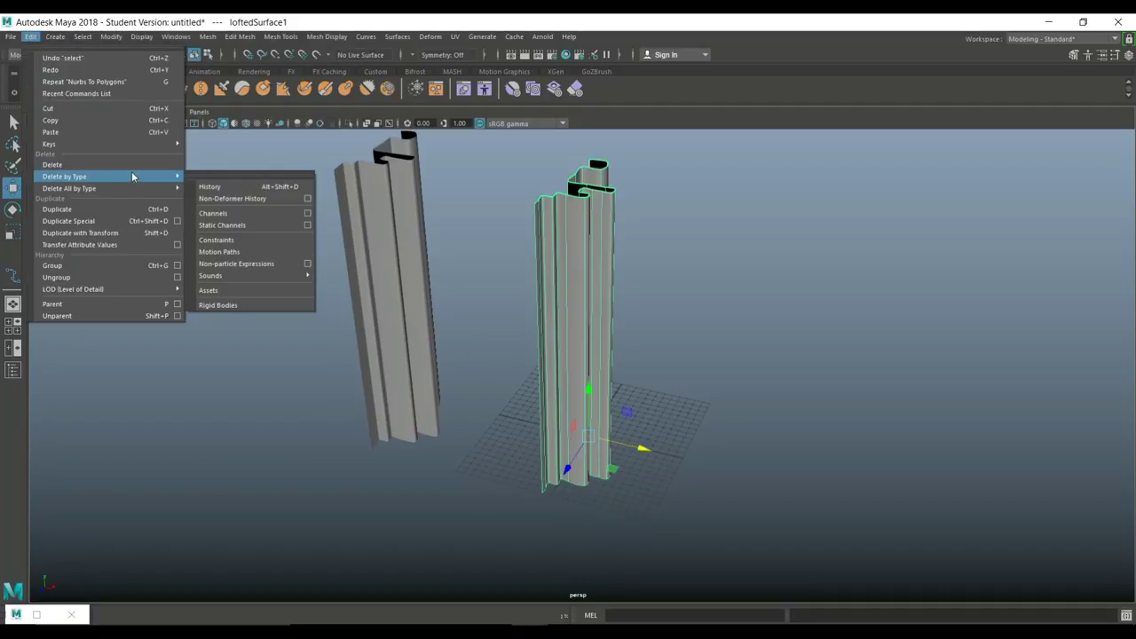
click(696, 278)
click(578, 275)
key(Delete)
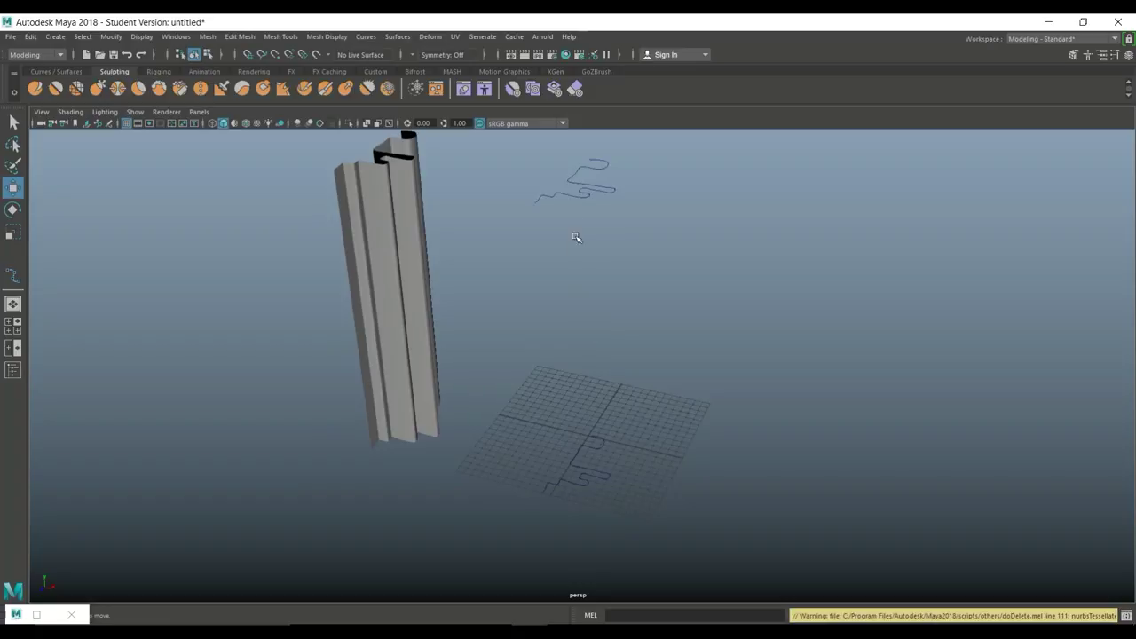
click(568, 197)
middle_drag(636, 337, 656, 515)
click(656, 514)
- Add a Bend nonlinear deformer to the folded curtain-like polygon mesh
click(406, 323)
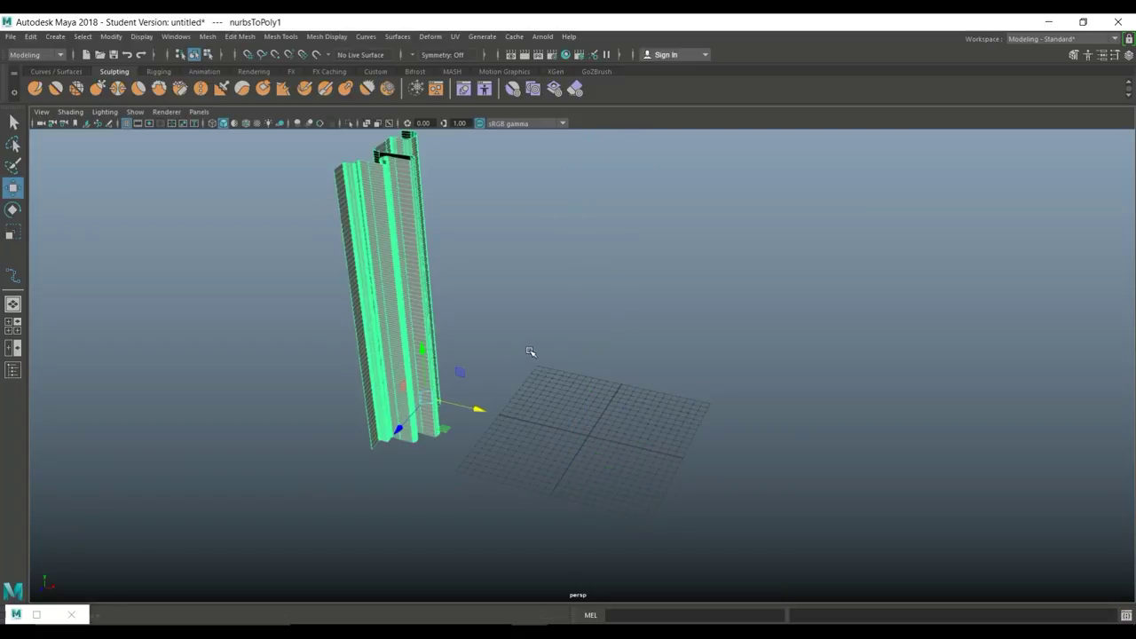
key(f)
alt+drag(776, 426, 700, 405)
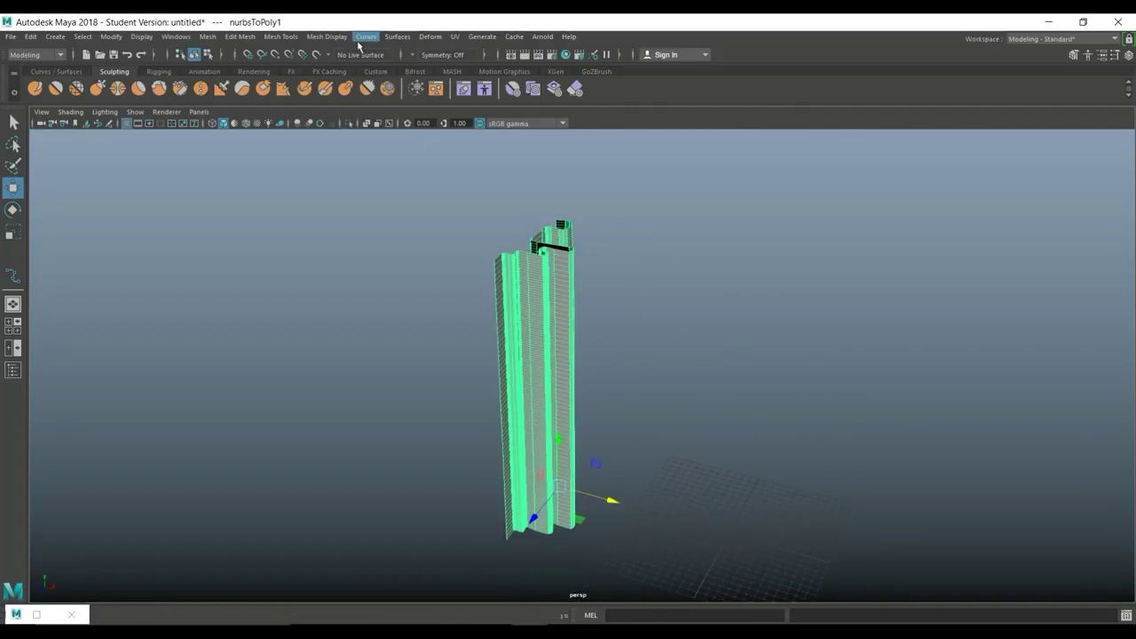
click(425, 37)
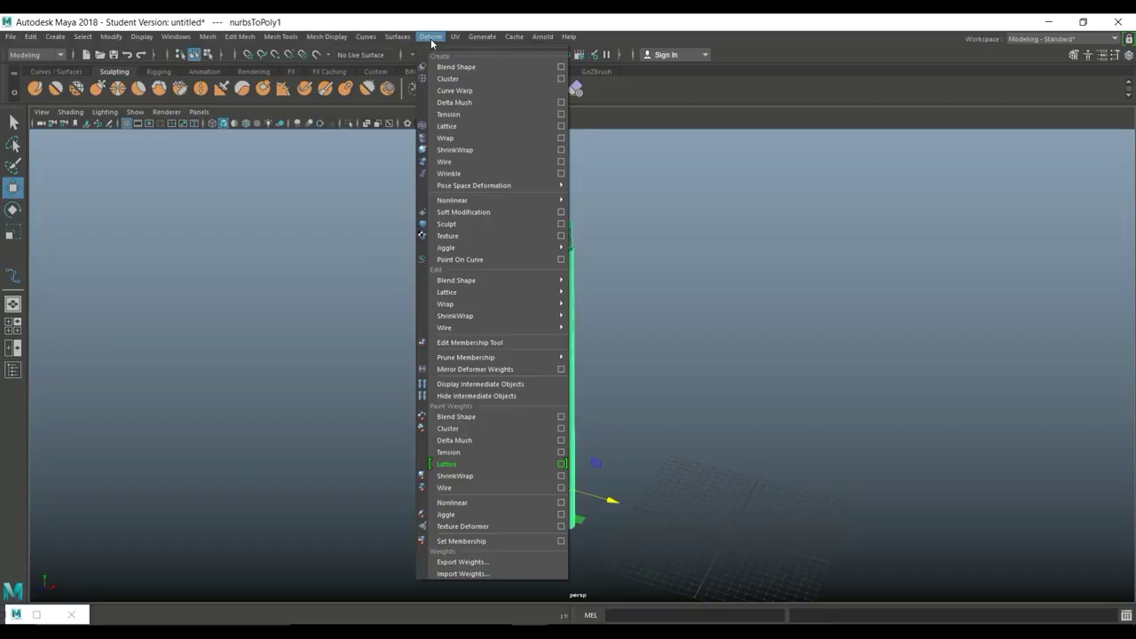
mouse_move(494, 204)
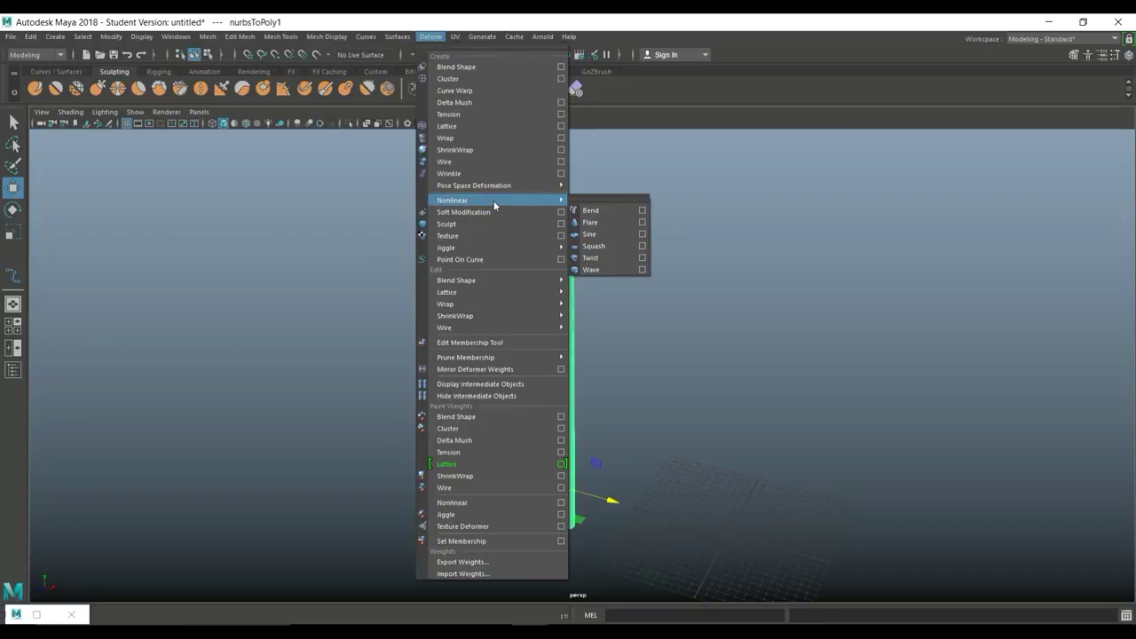
click(613, 211)
scroll(633, 258, down, 2)
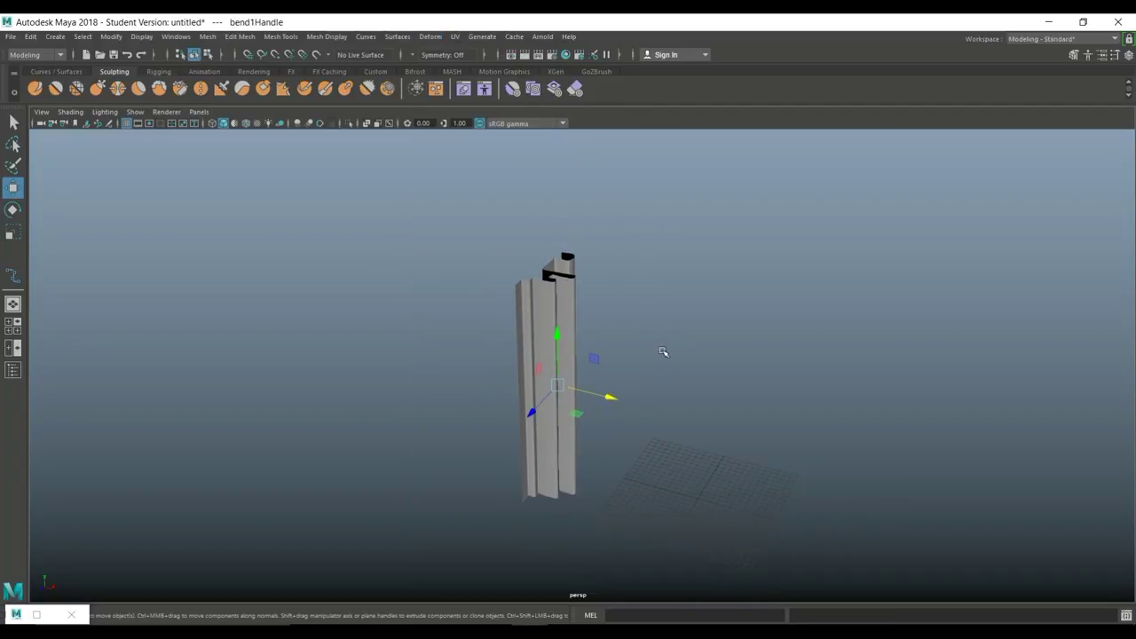
scroll(663, 351, up, 1)
alt+drag(662, 357, 561, 364)
key(5)
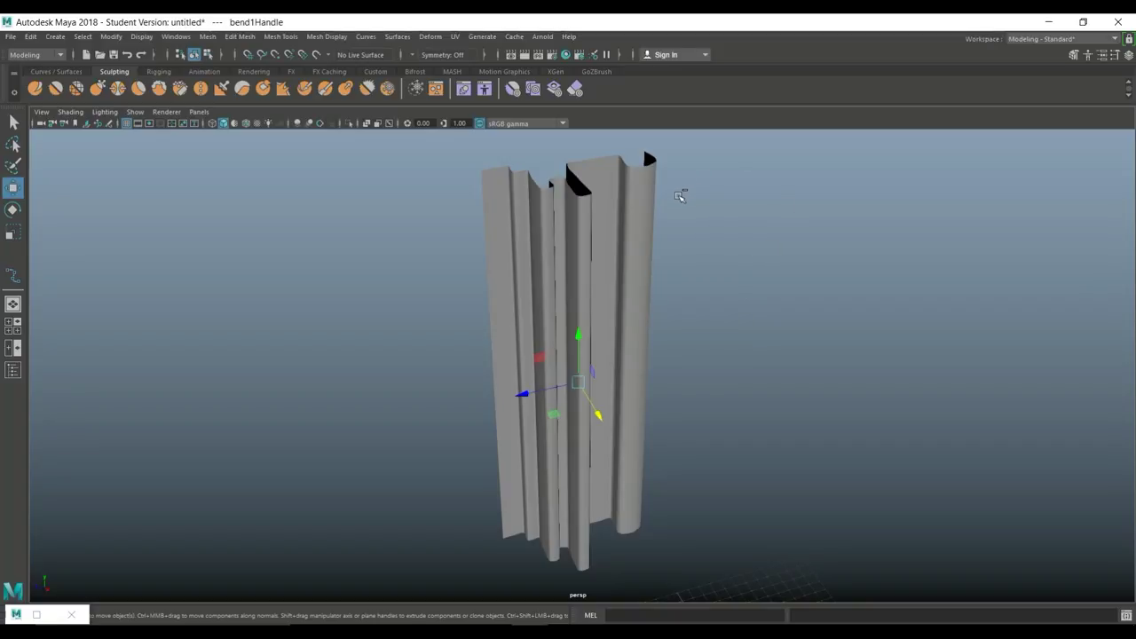
- Set the bend deformer's curvature to -180 so the folded mesh curls into a closed ring shape
key(ctrl+a)
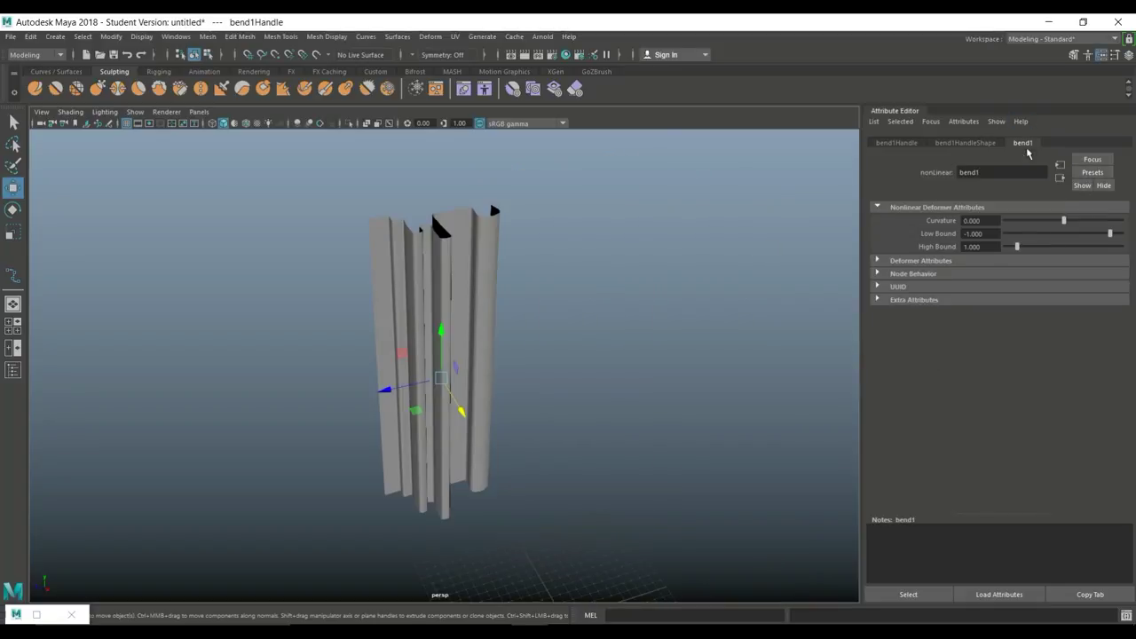
drag(1064, 222, 1005, 244)
alt+drag(505, 347, 306, 378)
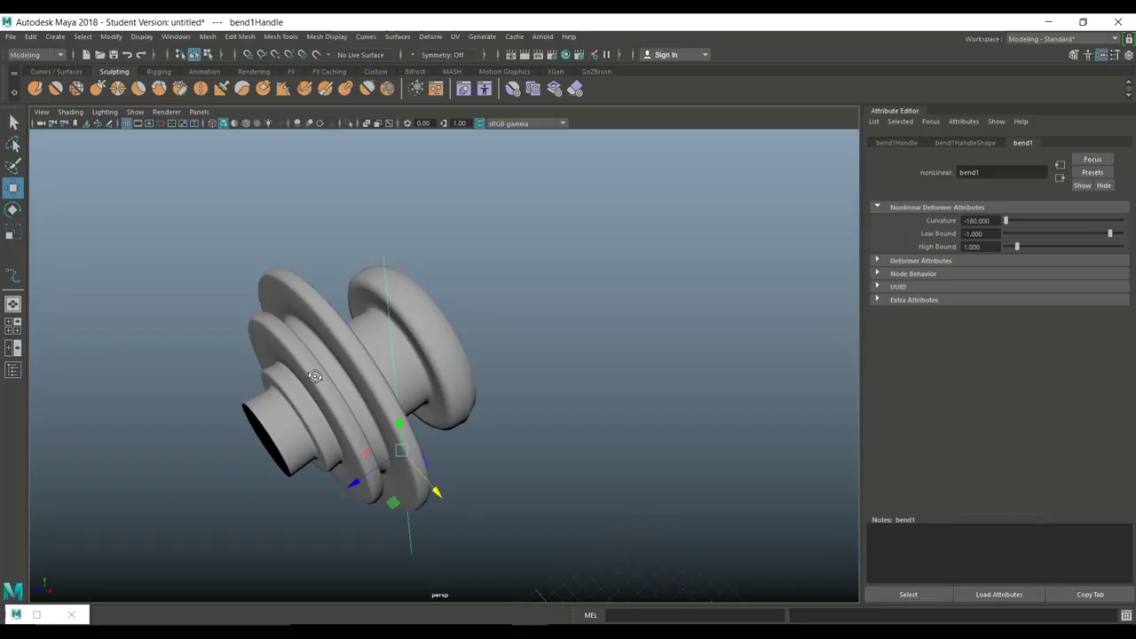
alt+middle_drag(306, 377, 391, 347)
alt+drag(391, 347, 431, 319)
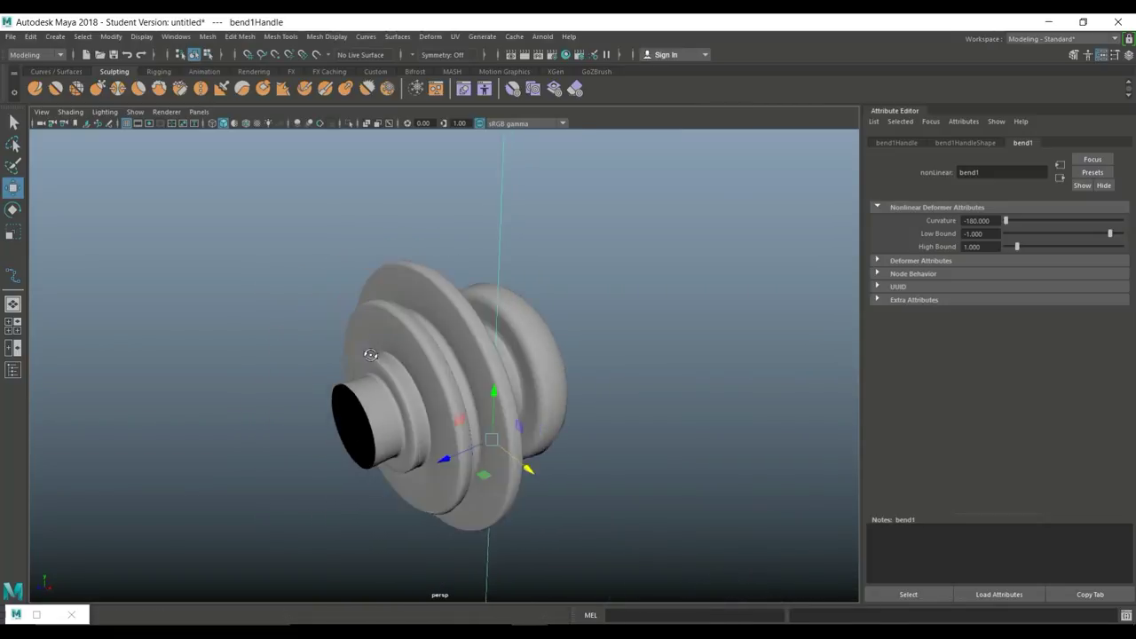
- Delete the construction history of the bent polygon mesh to bake in the deformation
click(443, 306)
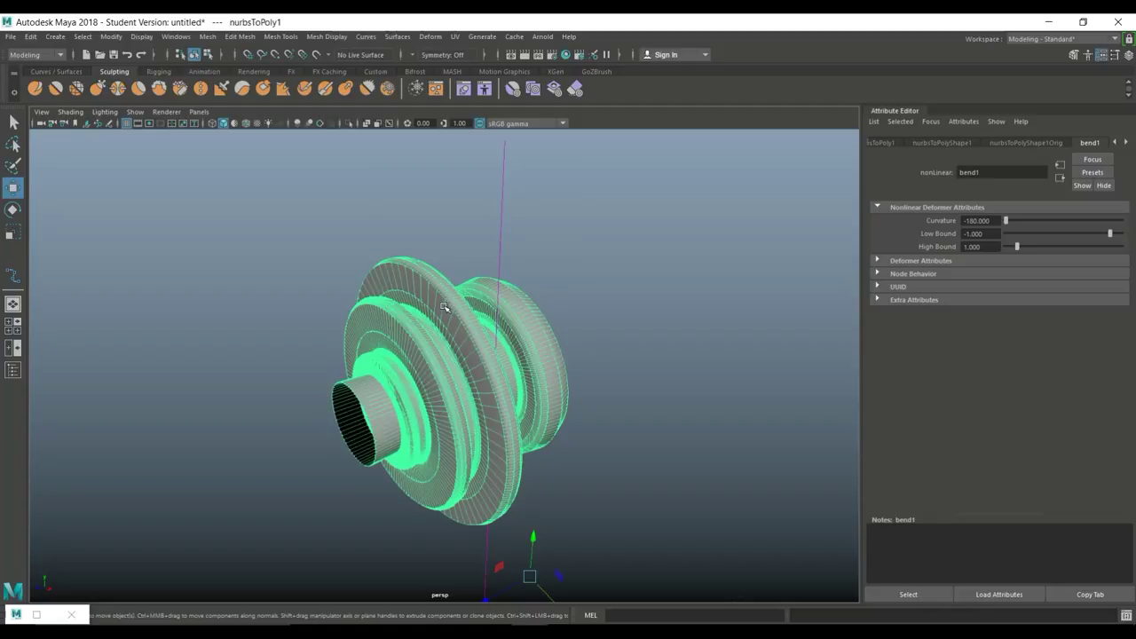
click(32, 37)
mouse_move(142, 179)
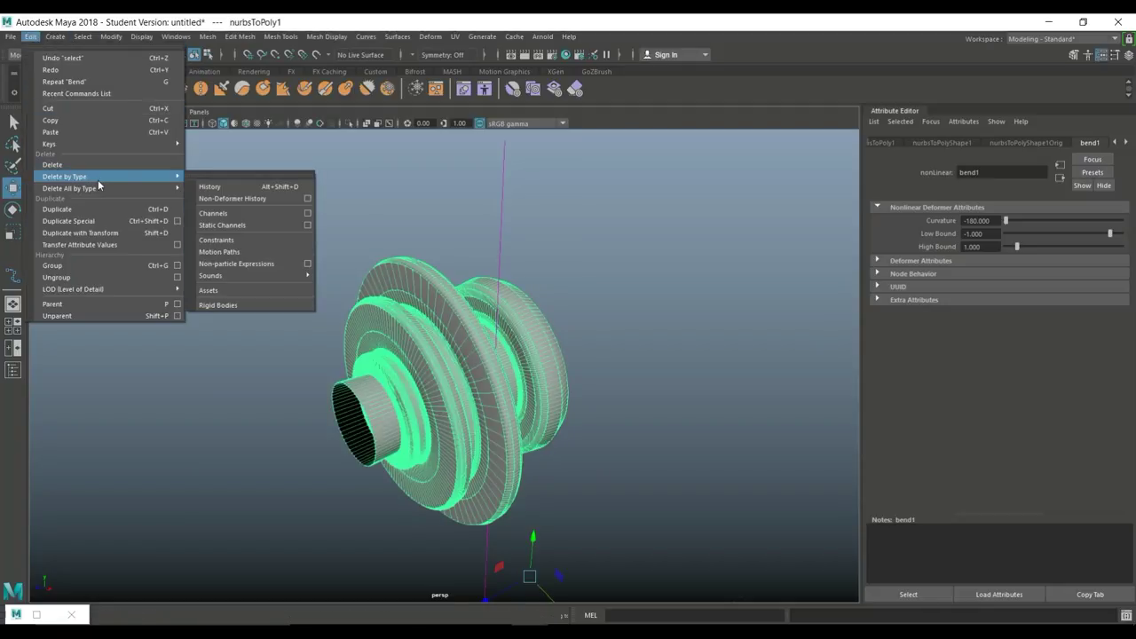
click(225, 190)
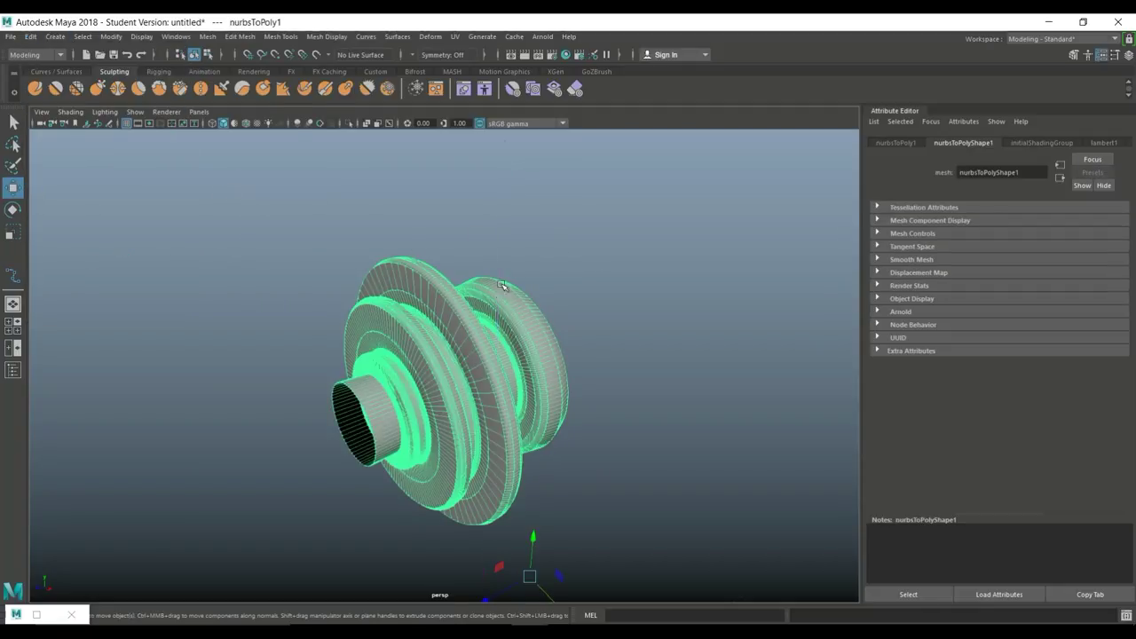
mouse_move(583, 332)
alt+mouse_down()
mouse_move(436, 330)
mouse_move(558, 310)
mouse_move(608, 328)
mouse_move(600, 340)
alt+mouse_up()
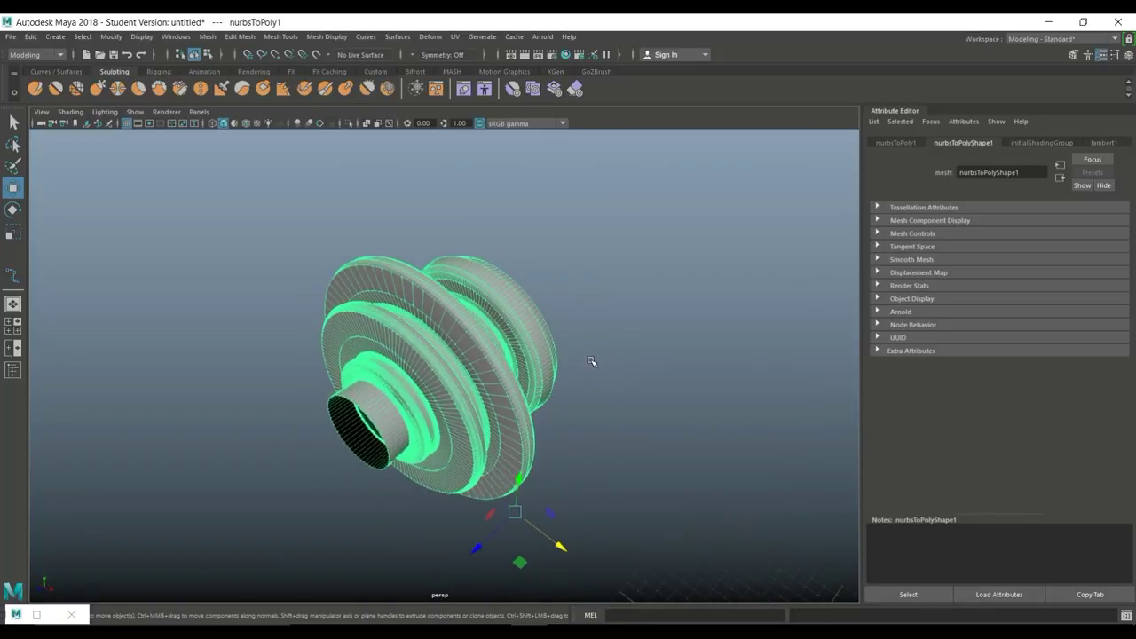
alt+middle_drag(594, 360, 596, 332)
scroll(591, 358, up, 2)
scroll(594, 363, down, 2)
scroll(594, 358, up, 3)
alt+drag(594, 362, 604, 426)
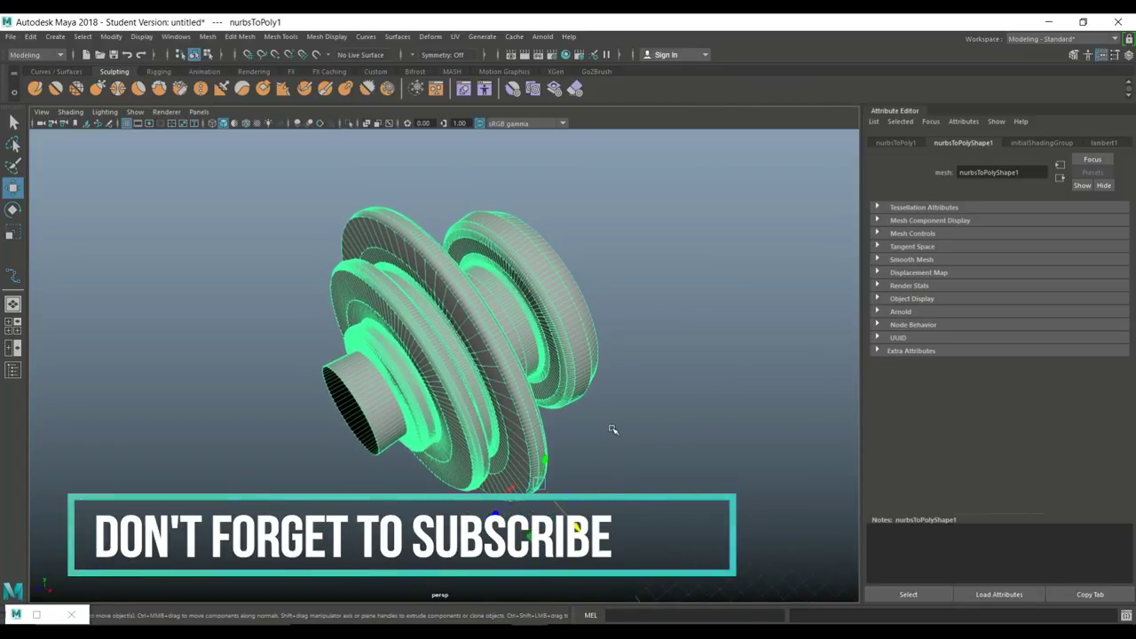